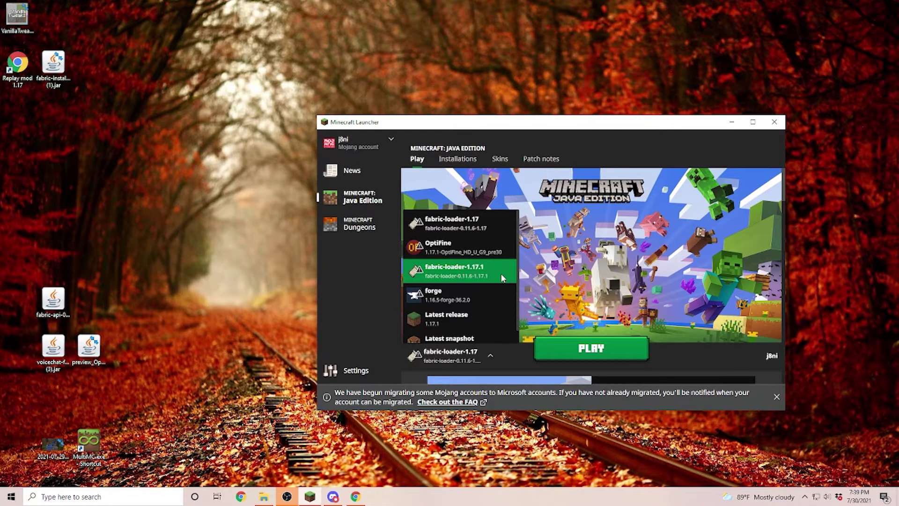
Switch from the launcher to the CurseForge OptiFabric files page in Chrome
{"action": "left_click", "coordinate": [356, 496]}
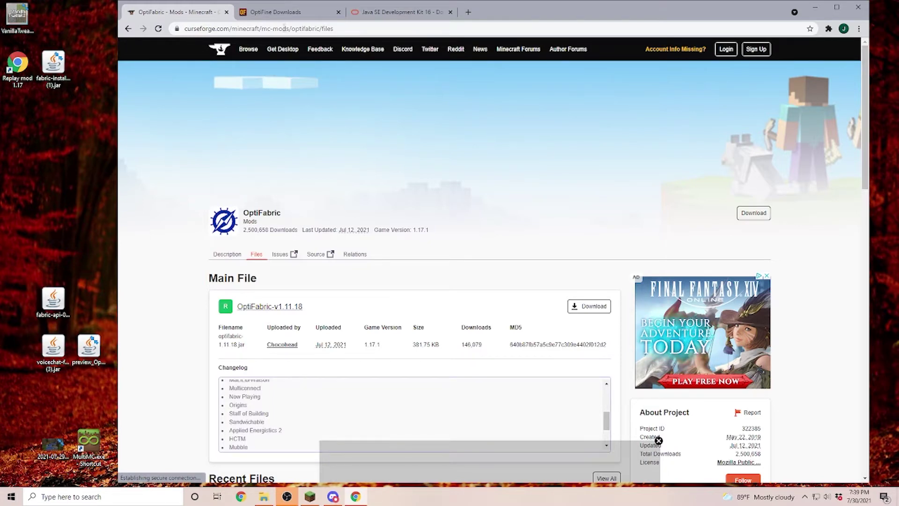
Download the main OptiFabric 1.11.18 file from the CurseForge files page
{"action": "left_click", "coordinate": [285, 7]}
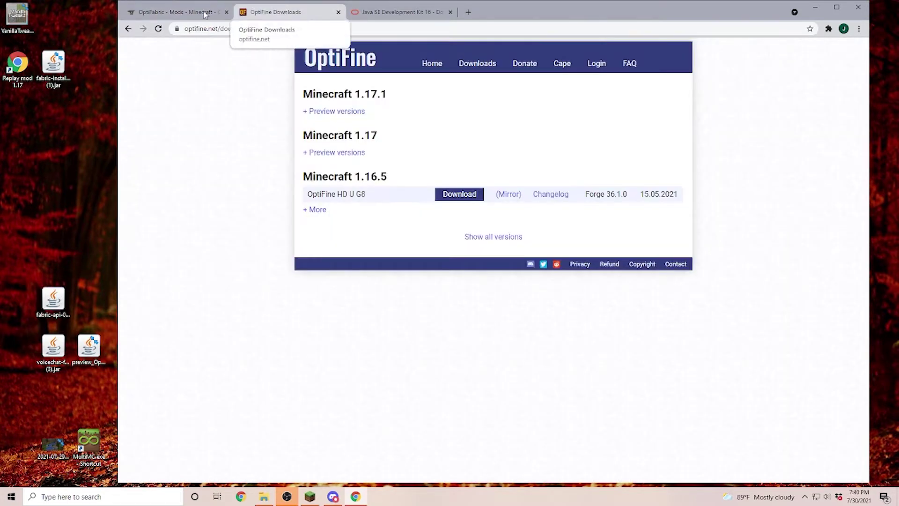
{"action": "left_click", "coordinate": [173, 13]}
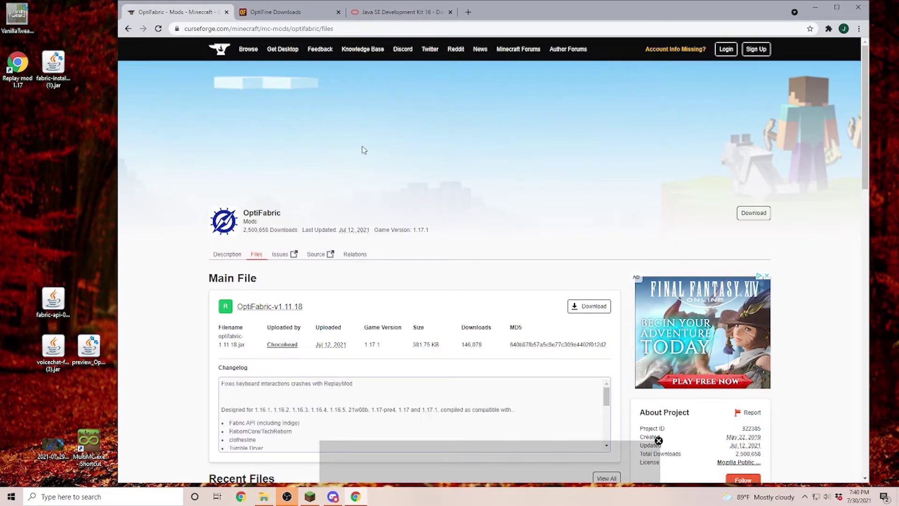
{"action": "scroll", "coordinate": [161, 184], "scroll_direction": "down", "scroll_amount": 2}
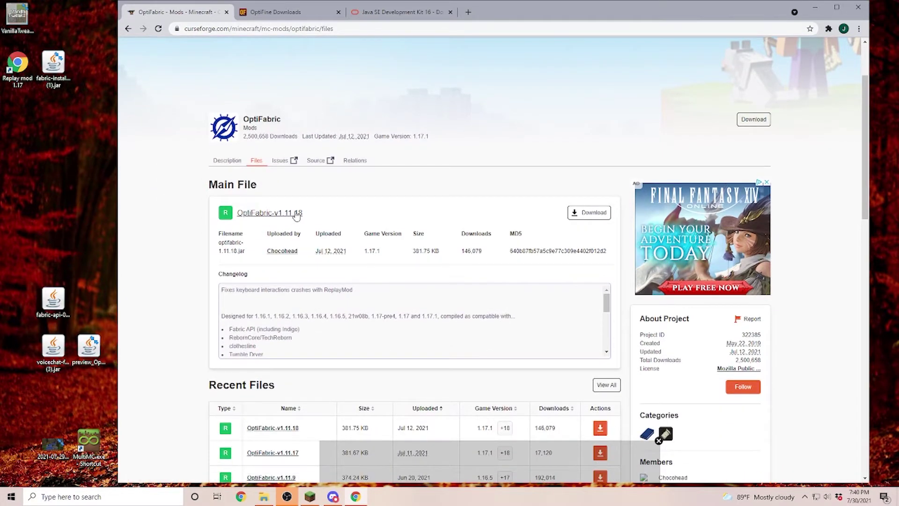
{"action": "scroll", "coordinate": [458, 210], "scroll_direction": "down", "scroll_amount": 2}
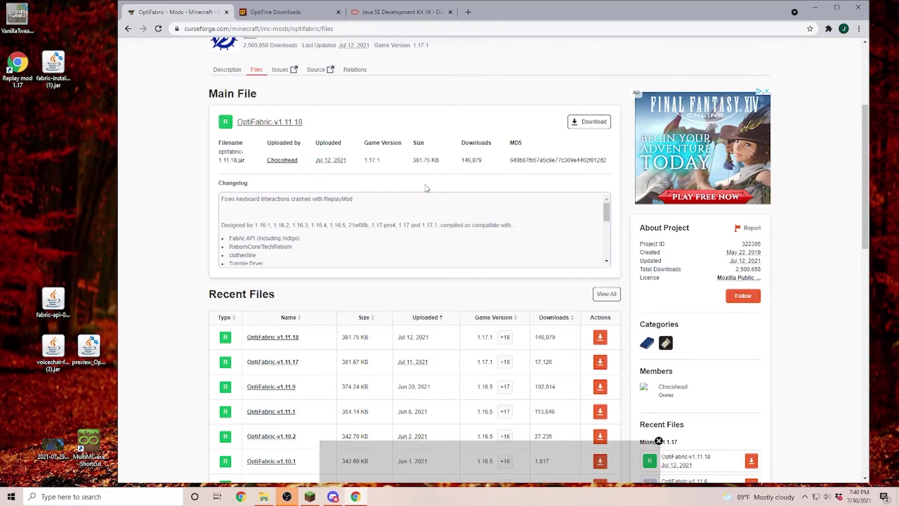
{"action": "scroll", "coordinate": [493, 185], "scroll_direction": "up", "scroll_amount": 4}
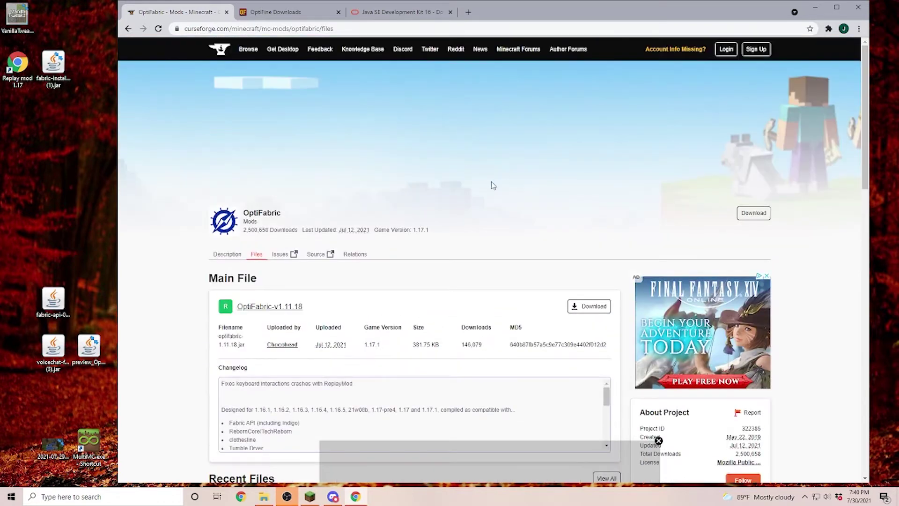
{"action": "left_click", "coordinate": [589, 306]}
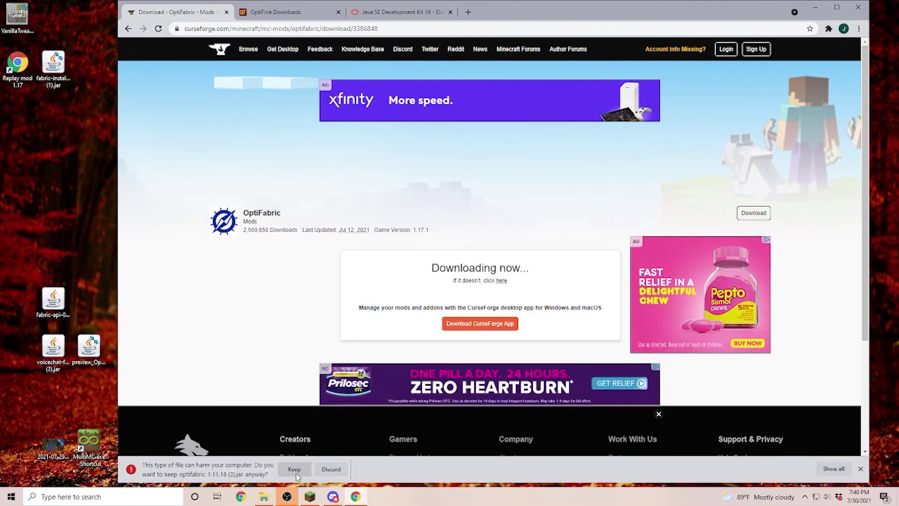
Keep the downloaded OptiFabric jar despite the warning and copy it onto the desktop
{"action": "left_click", "coordinate": [296, 473]}
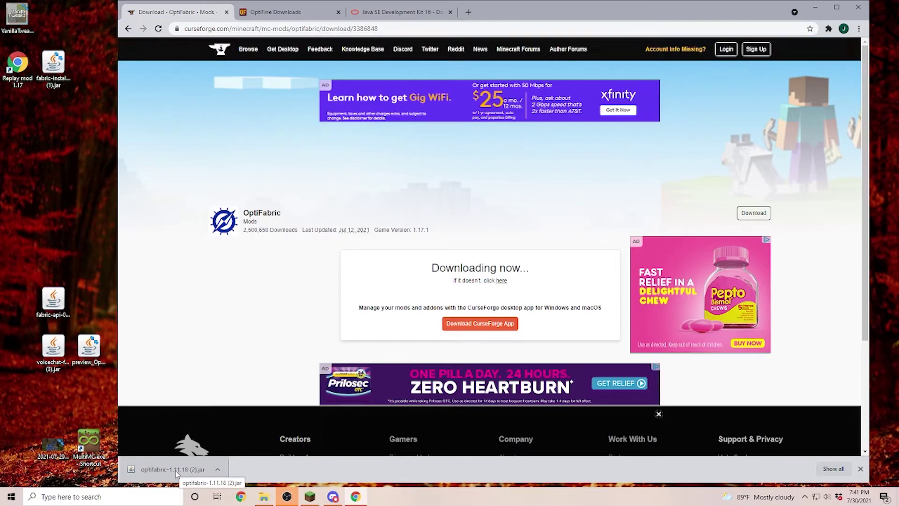
{"action": "mouse_move", "coordinate": [175, 471]}
{"action": "left_mouse_down"}
{"action": "mouse_move", "coordinate": [70, 268]}
{"action": "mouse_move", "coordinate": [67, 201]}
{"action": "left_mouse_up"}
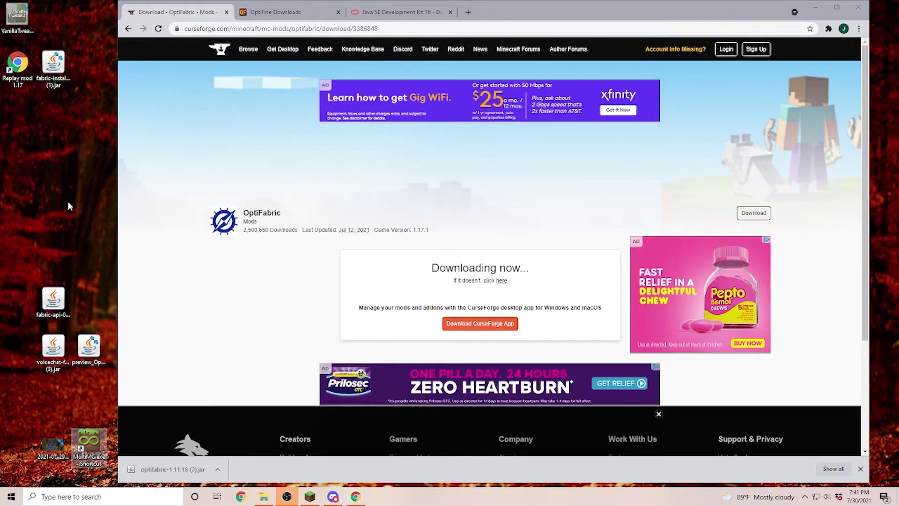
{"action": "left_click", "coordinate": [298, 10]}
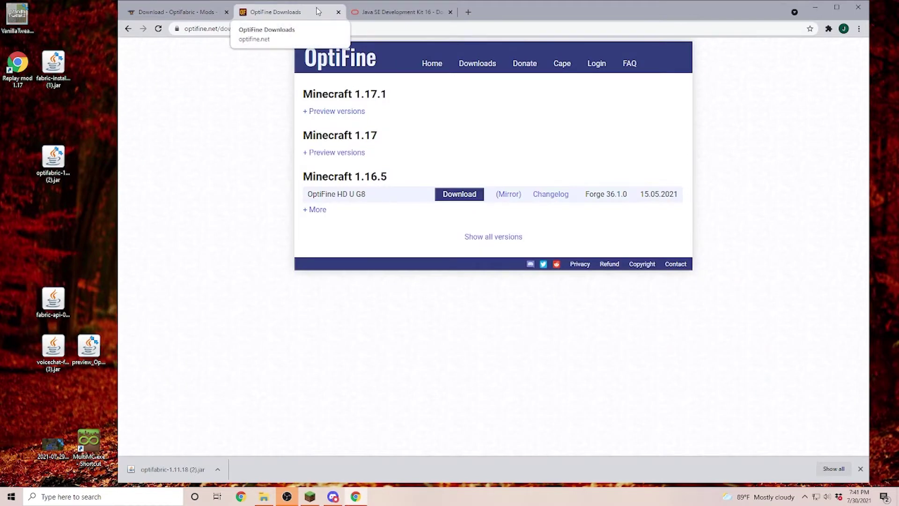
Expand the Minecraft 1.17.1 preview versions and download OptiFine HD U G9 pre32 from its mirror
{"action": "left_click", "coordinate": [360, 113]}
{"action": "left_click", "coordinate": [487, 358]}
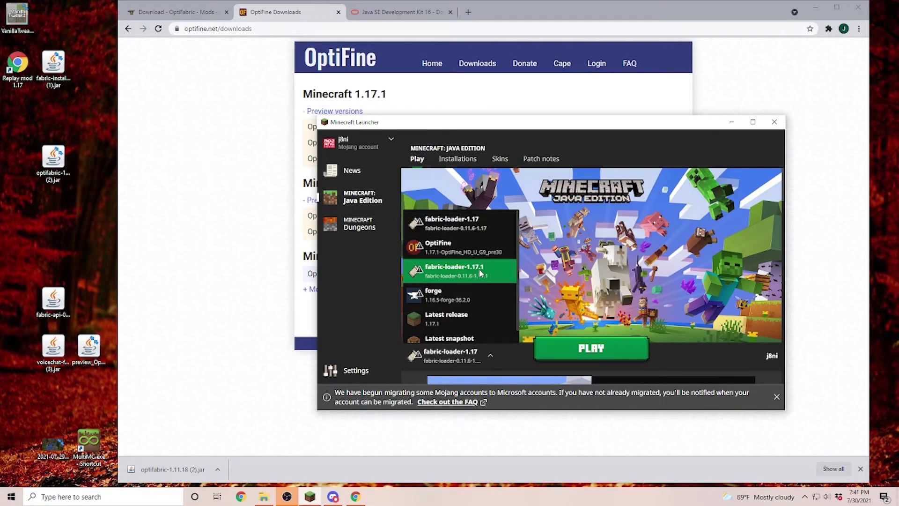
{"action": "key", "text": "alt+Tab"}
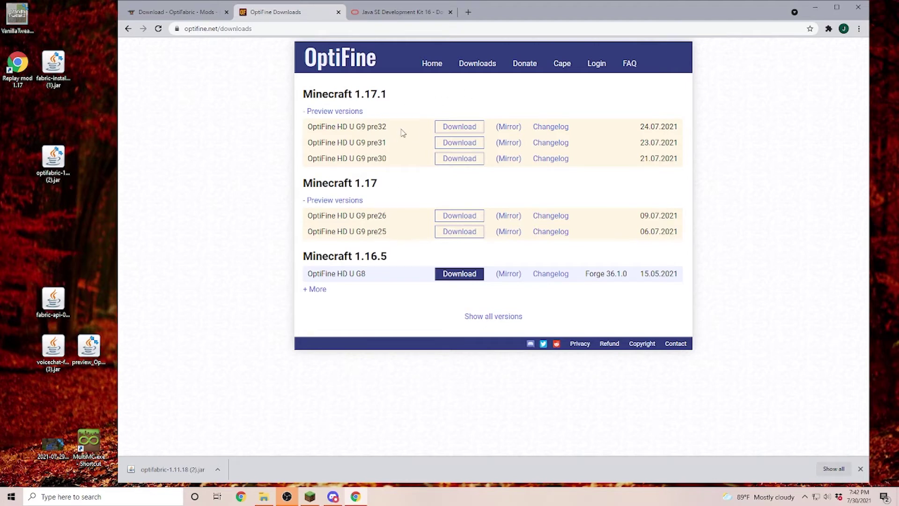
{"action": "left_click", "coordinate": [512, 131]}
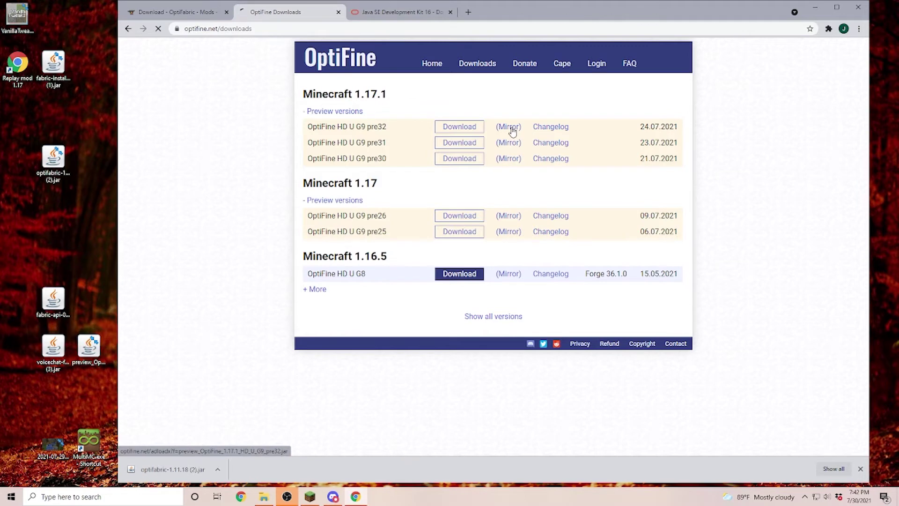
{"action": "left_click", "coordinate": [506, 131]}
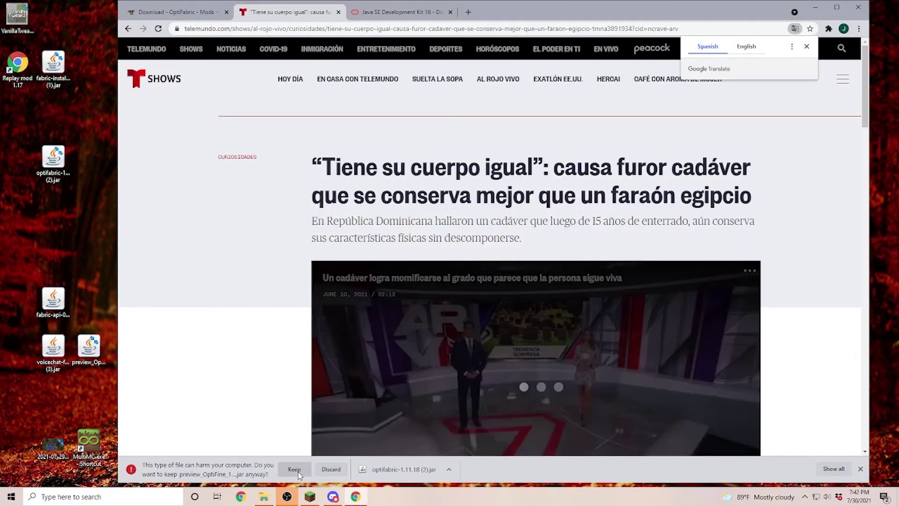
Keep the OptiFine pre32 jar, copy it to the desktop, and close its installer without installing
{"action": "left_click", "coordinate": [294, 469]}
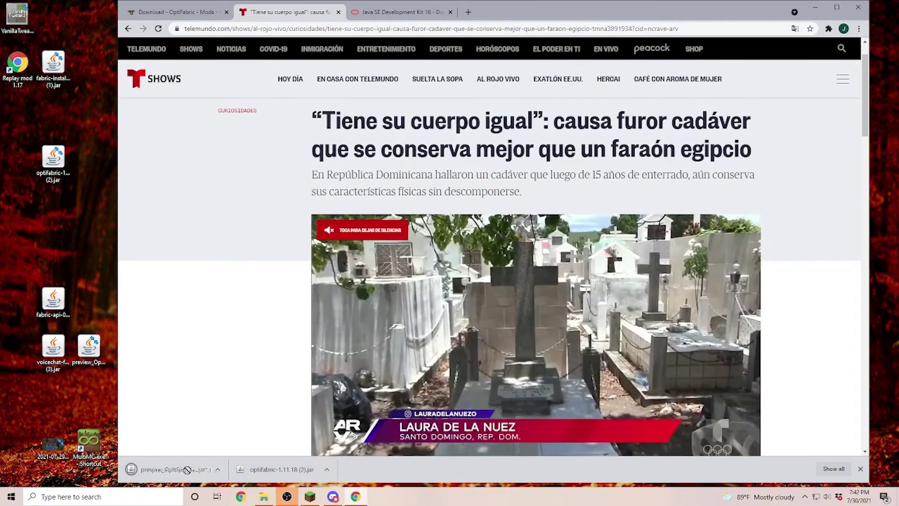
{"action": "mouse_move", "coordinate": [164, 469]}
{"action": "left_mouse_down"}
{"action": "mouse_move", "coordinate": [126, 286]}
{"action": "mouse_move", "coordinate": [78, 205]}
{"action": "mouse_move", "coordinate": [55, 203]}
{"action": "left_mouse_up"}
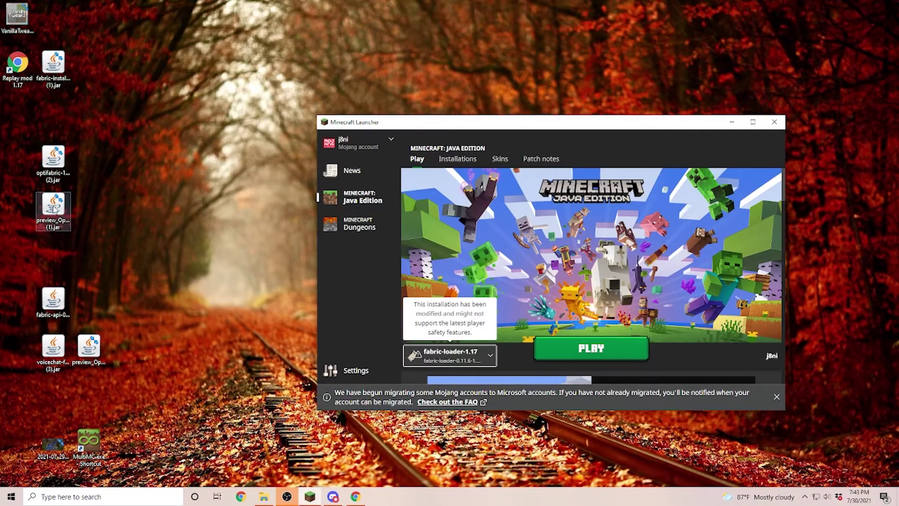
{"action": "double_click", "coordinate": [55, 209]}
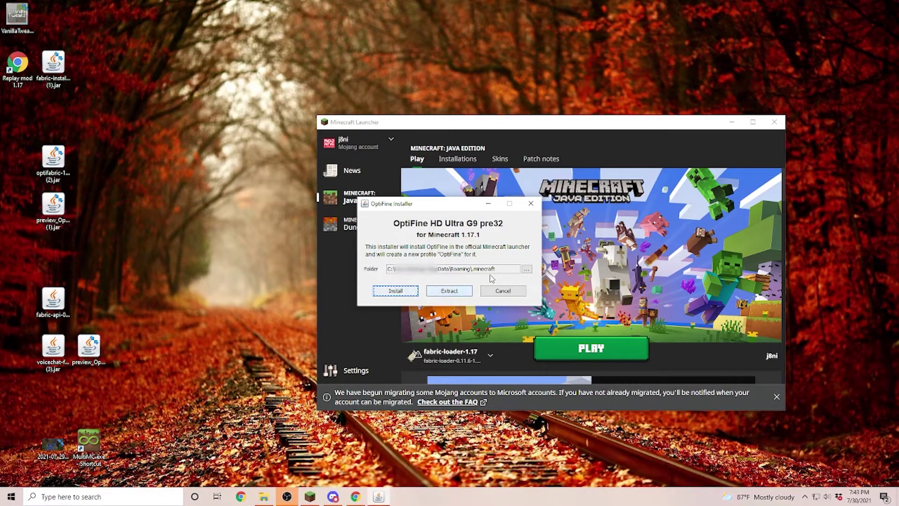
{"action": "left_click", "coordinate": [508, 293]}
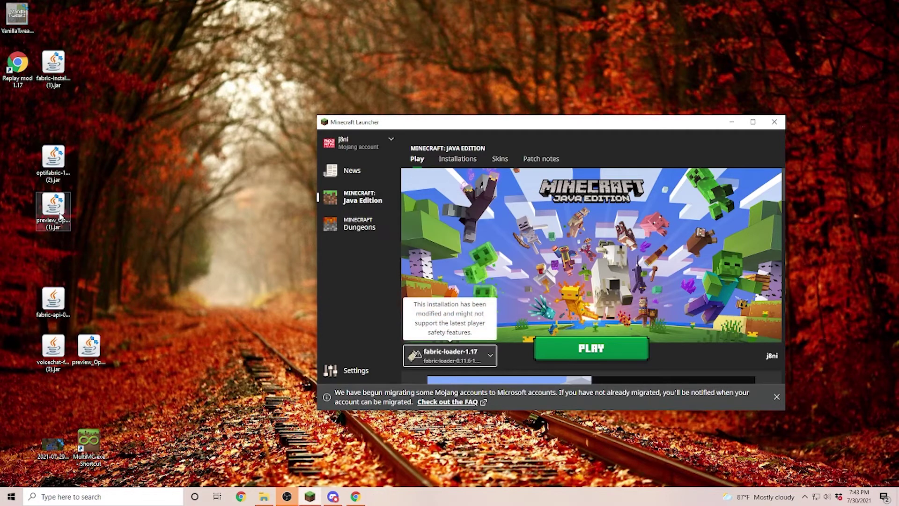
Try choosing an Open with program for the OptiFine jar, then dismiss the prompt
{"action": "right_click", "coordinate": [60, 215]}
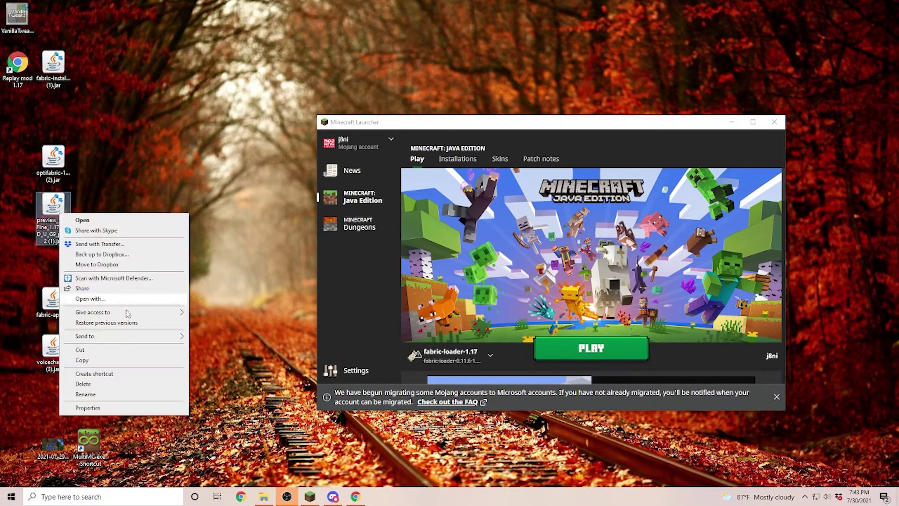
{"action": "mouse_move", "coordinate": [121, 312]}
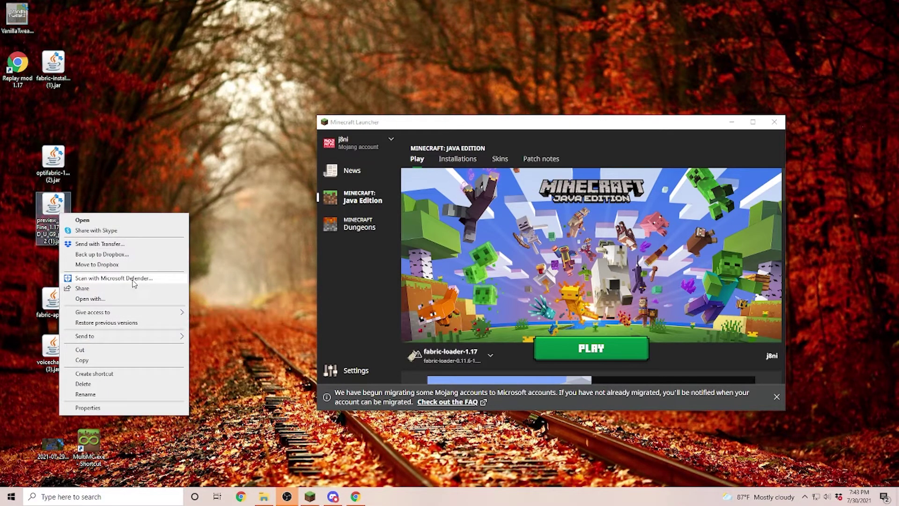
{"action": "left_click", "coordinate": [131, 301]}
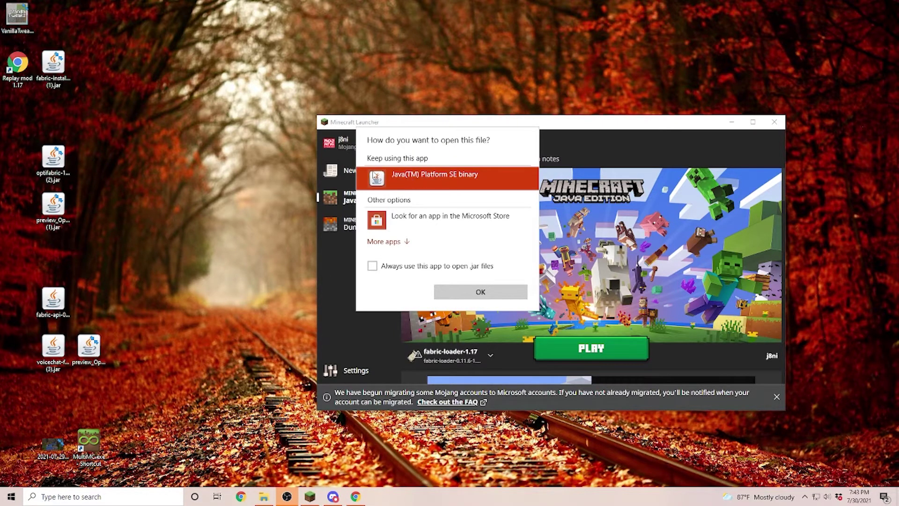
{"action": "key", "text": "Escape"}
Download jdk-16.0.2_windows-x64_bin.exe, the Windows x64 installer, from Oracle's Java SE 16 page
{"action": "left_click", "coordinate": [356, 496]}
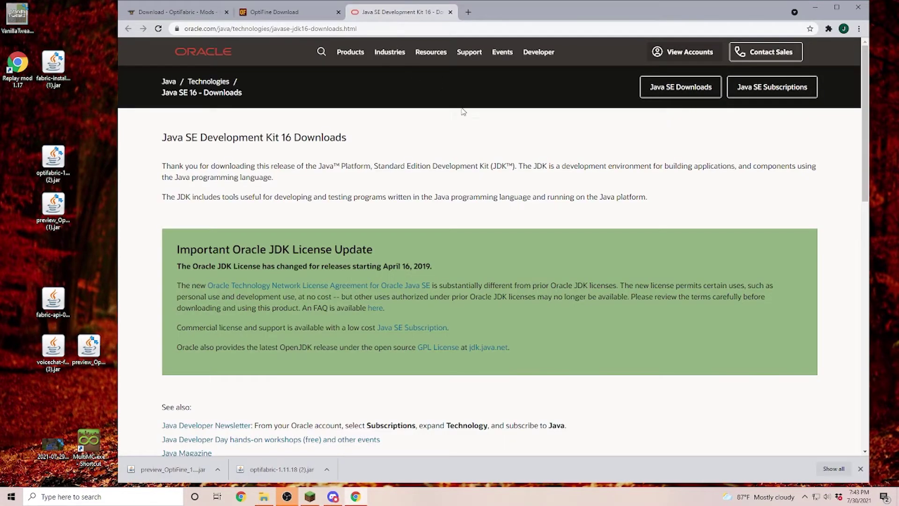
{"action": "scroll", "coordinate": [449, 206], "scroll_direction": "down", "scroll_amount": 15}
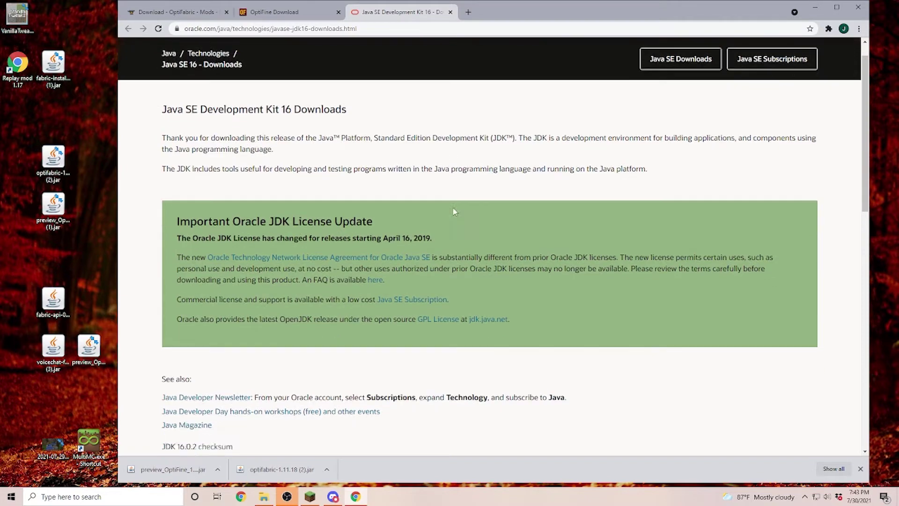
{"action": "scroll", "coordinate": [327, 358], "scroll_direction": "up", "scroll_amount": 3}
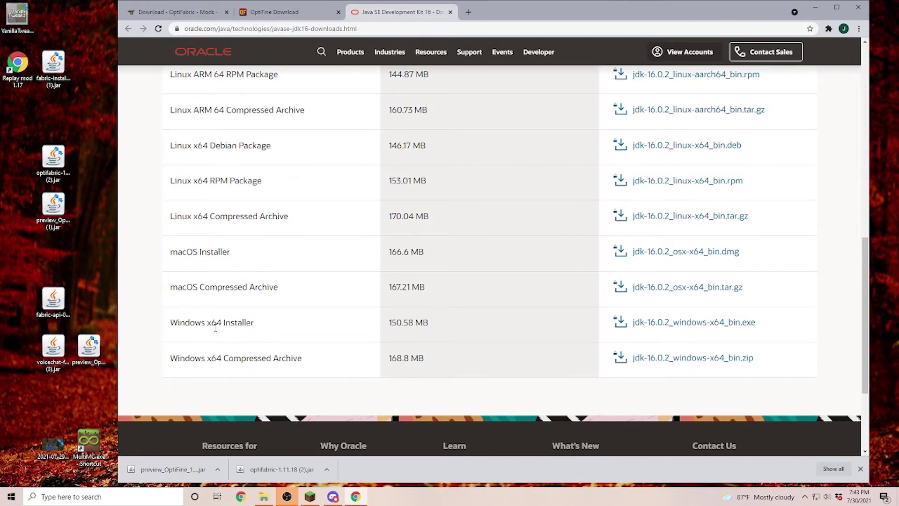
{"action": "left_click", "coordinate": [707, 327]}
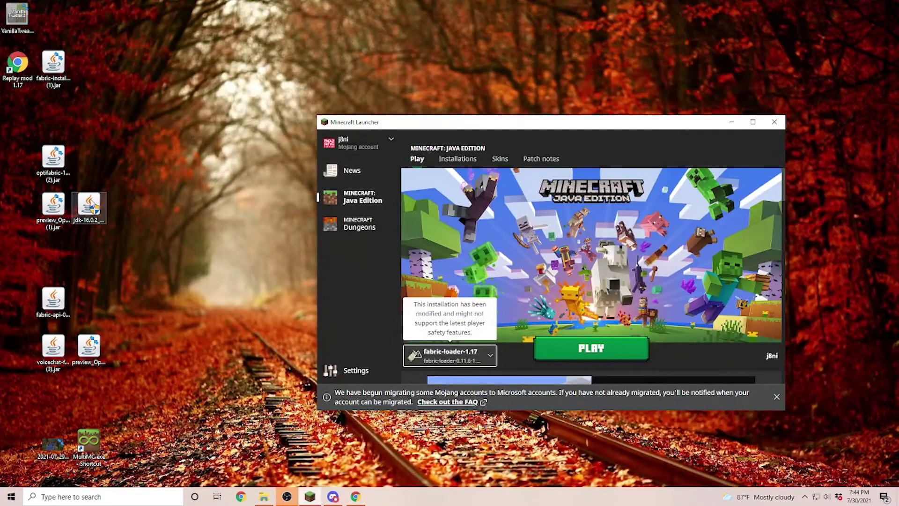
Install OptiFine HD Ultra G9 pre32 for 1.17.1 and dismiss the success message
{"action": "left_click", "coordinate": [89, 206]}
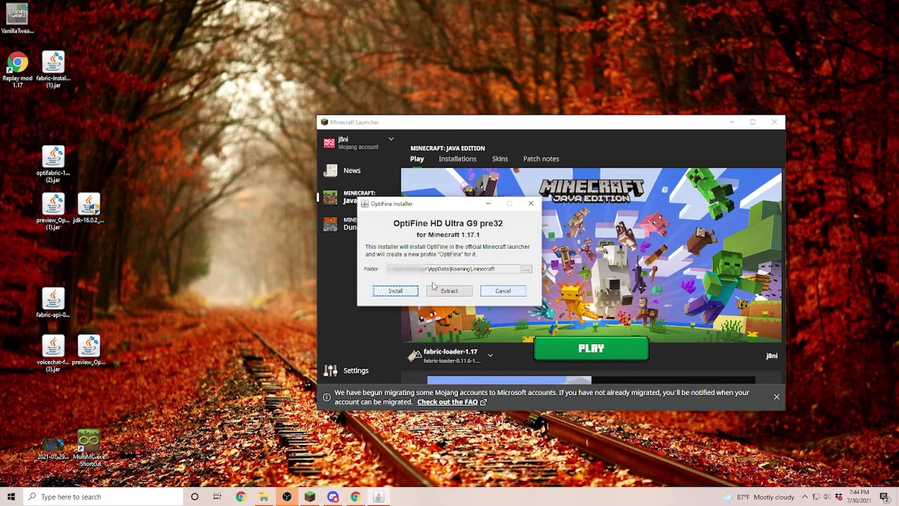
{"action": "left_click", "coordinate": [396, 292]}
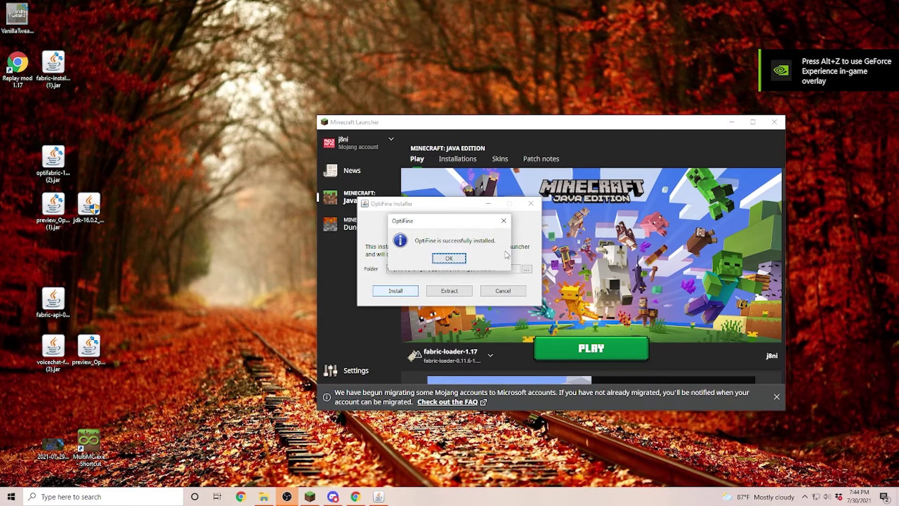
{"action": "left_click", "coordinate": [450, 259]}
{"action": "mouse_move", "coordinate": [263, 501]}
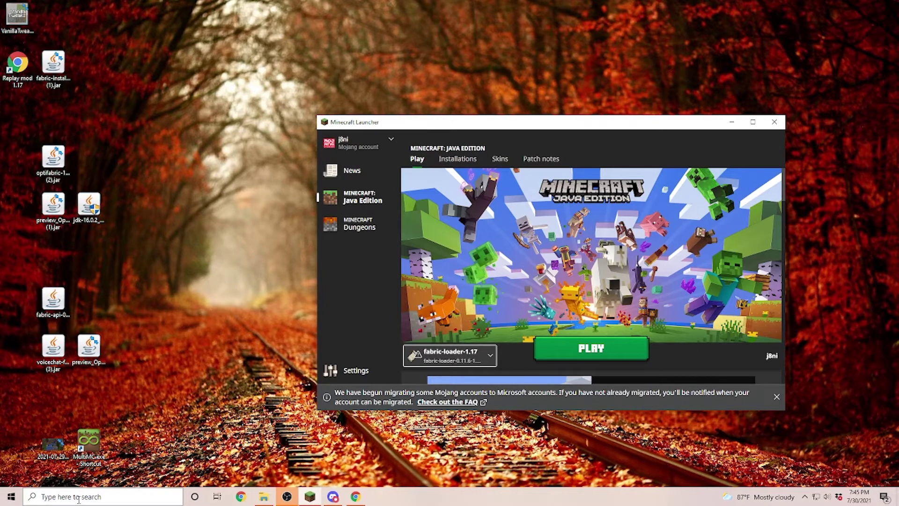
Navigate from %appdata% into .minecraft and its mods folder
{"action": "left_click", "coordinate": [75, 497]}
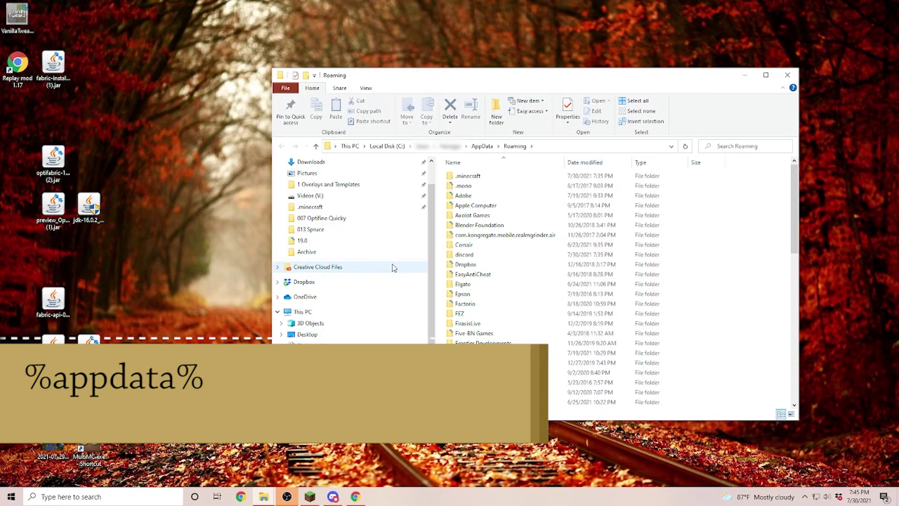
{"action": "left_click", "coordinate": [466, 176]}
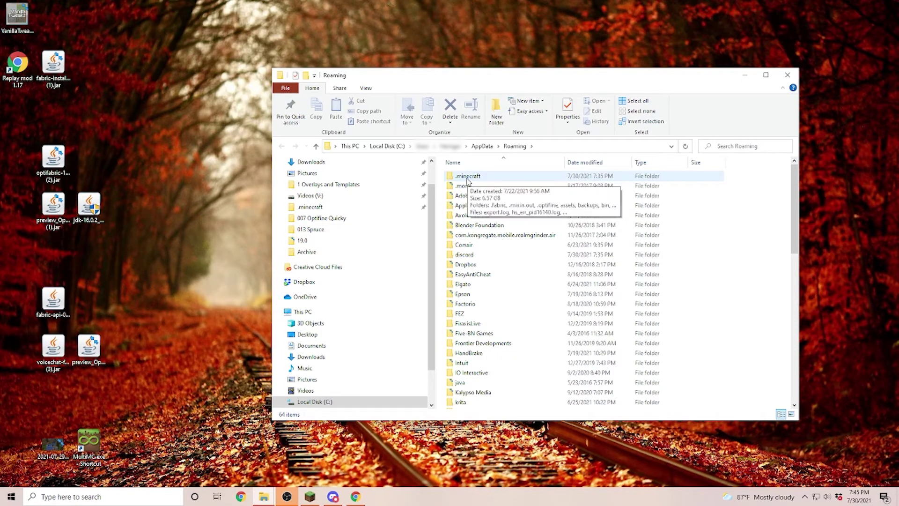
{"action": "double_click", "coordinate": [467, 178]}
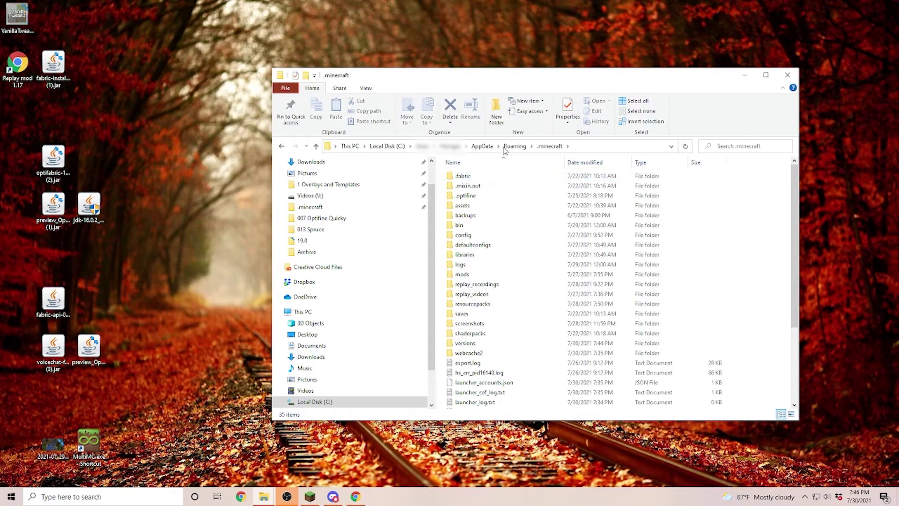
{"action": "double_click", "coordinate": [463, 276]}
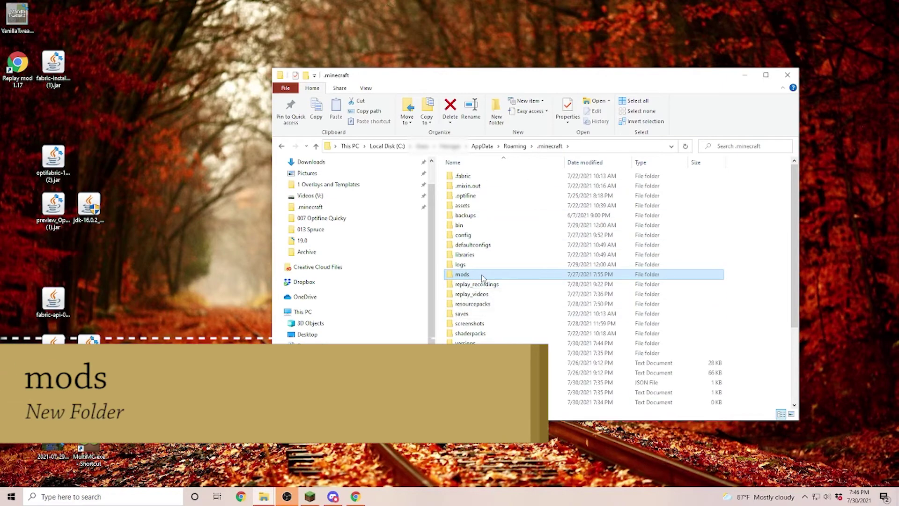
Create a new folder named 'mods' inside .minecraft
{"action": "right_click", "coordinate": [703, 237]}
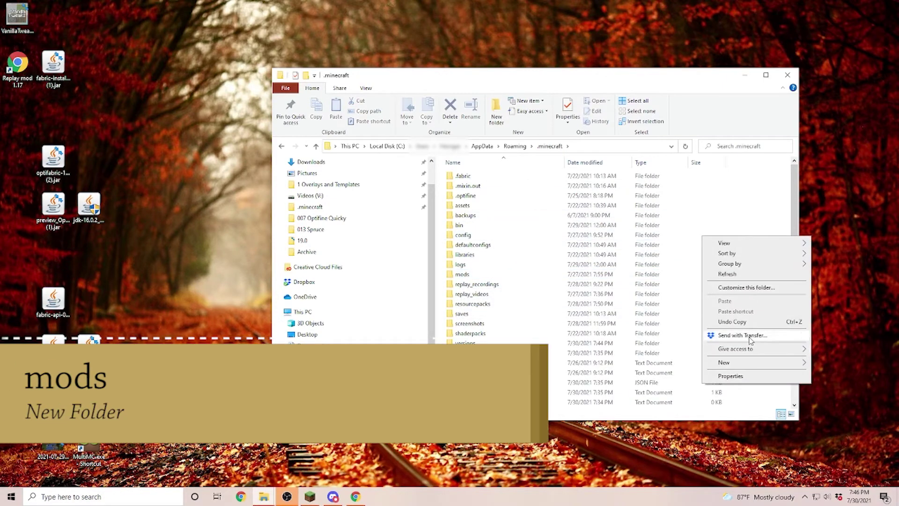
{"action": "mouse_move", "coordinate": [735, 364]}
{"action": "left_click", "coordinate": [590, 365]}
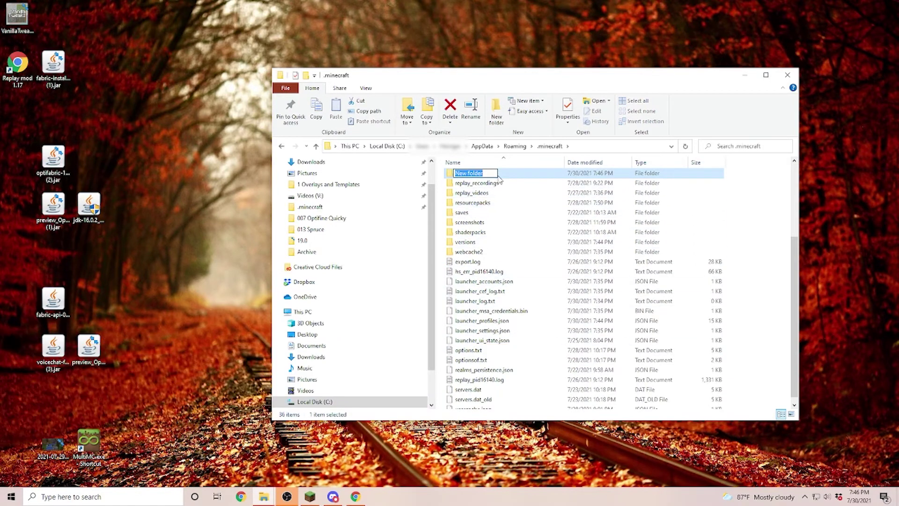
{"action": "type", "text": "mods"}
{"action": "key", "text": "Return"}
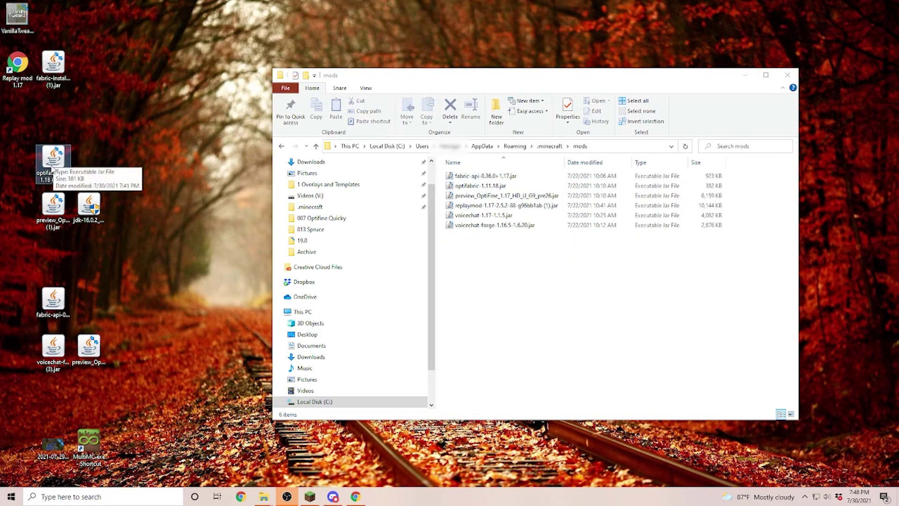
Put OptiFabric and OptiFine pre32 in mods instead of pre26, then play fabric-loader-1.17.1
{"action": "mouse_move", "coordinate": [53, 168]}
{"action": "left_mouse_down"}
{"action": "mouse_move", "coordinate": [157, 118]}
{"action": "mouse_move", "coordinate": [496, 304]}
{"action": "mouse_move", "coordinate": [490, 287]}
{"action": "left_mouse_up"}
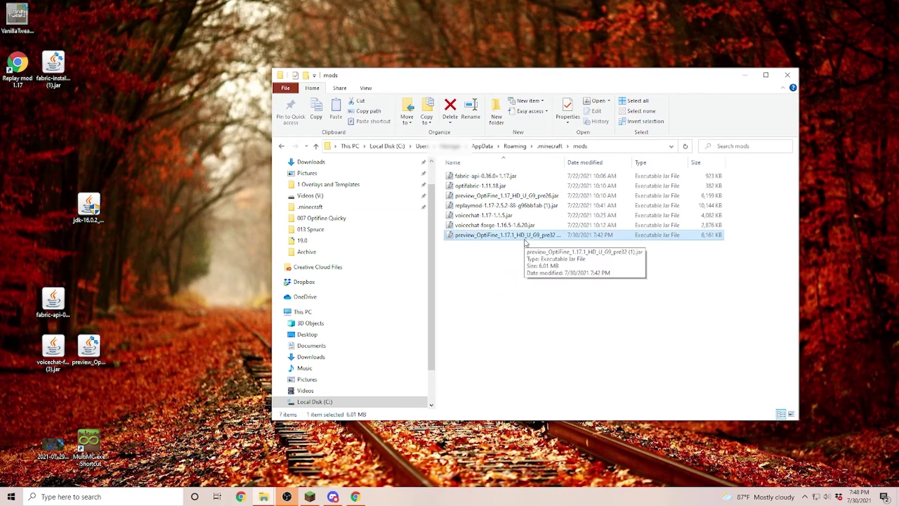
{"action": "left_click", "coordinate": [481, 197]}
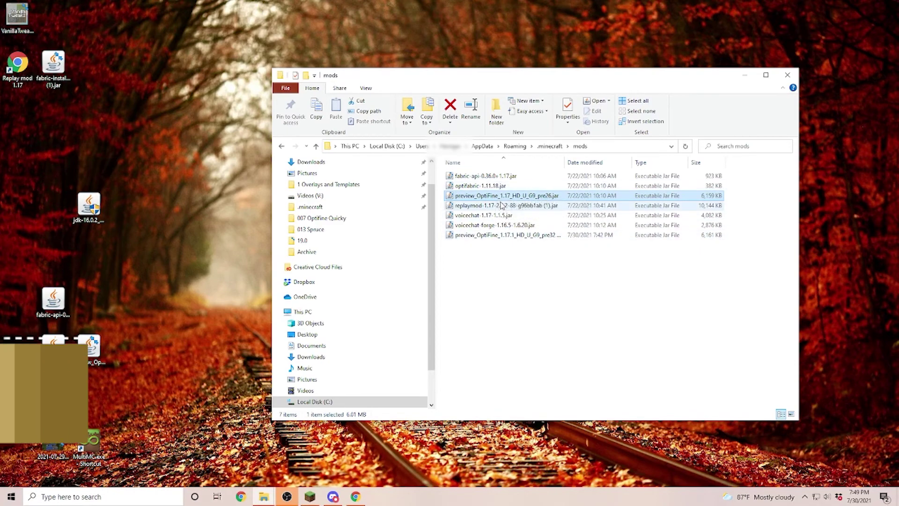
{"action": "mouse_move", "coordinate": [506, 236]}
{"action": "left_mouse_down"}
{"action": "mouse_move", "coordinate": [265, 218]}
{"action": "mouse_move", "coordinate": [190, 185]}
{"action": "mouse_move", "coordinate": [474, 270]}
{"action": "left_mouse_up"}
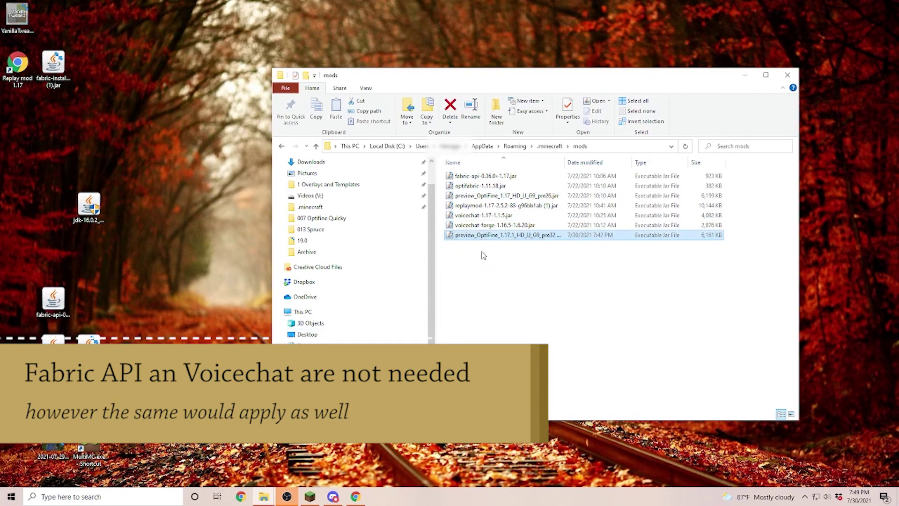
{"action": "mouse_move", "coordinate": [506, 195]}
{"action": "left_mouse_down"}
{"action": "mouse_move", "coordinate": [289, 187]}
{"action": "mouse_move", "coordinate": [161, 150]}
{"action": "mouse_move", "coordinate": [163, 163]}
{"action": "left_mouse_up"}
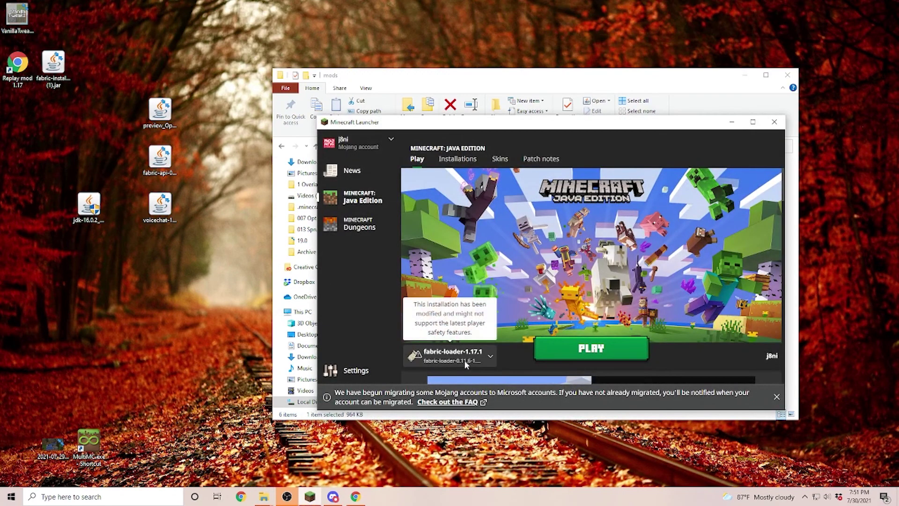
{"action": "left_click", "coordinate": [593, 351]}
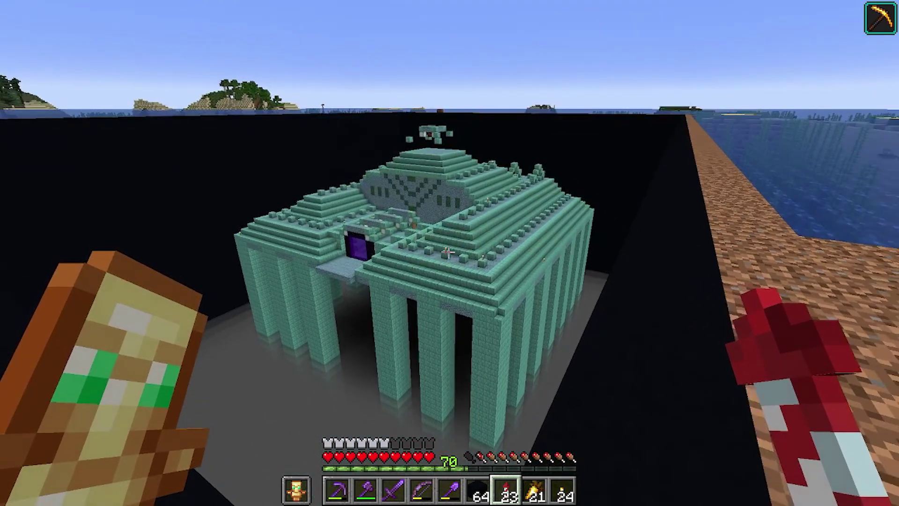
Zoom on the monument roof with OptiFine's C key, then return to normal view
{"action": "key", "text": "c"}
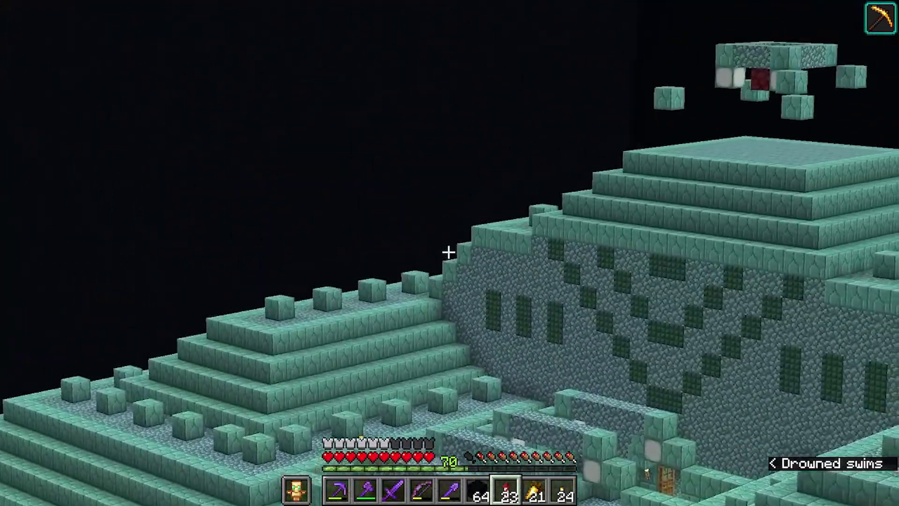
{"action": "key", "text": "c"}
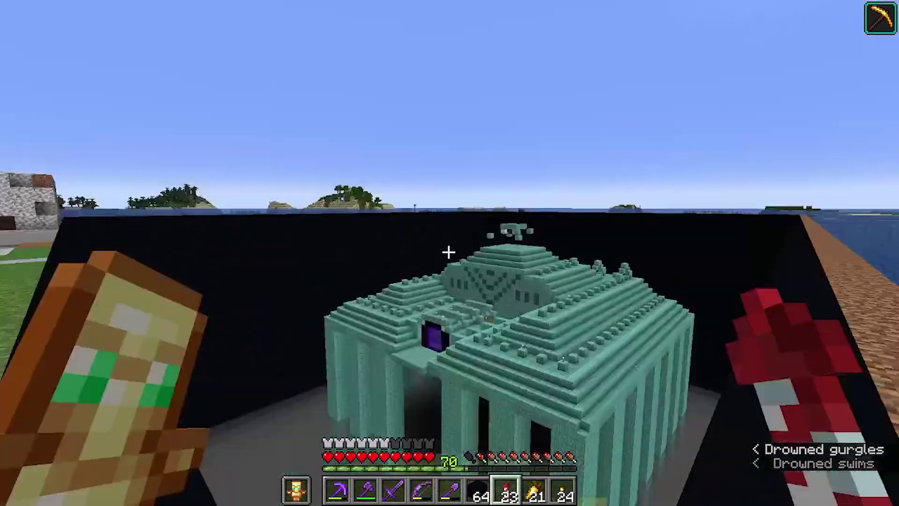